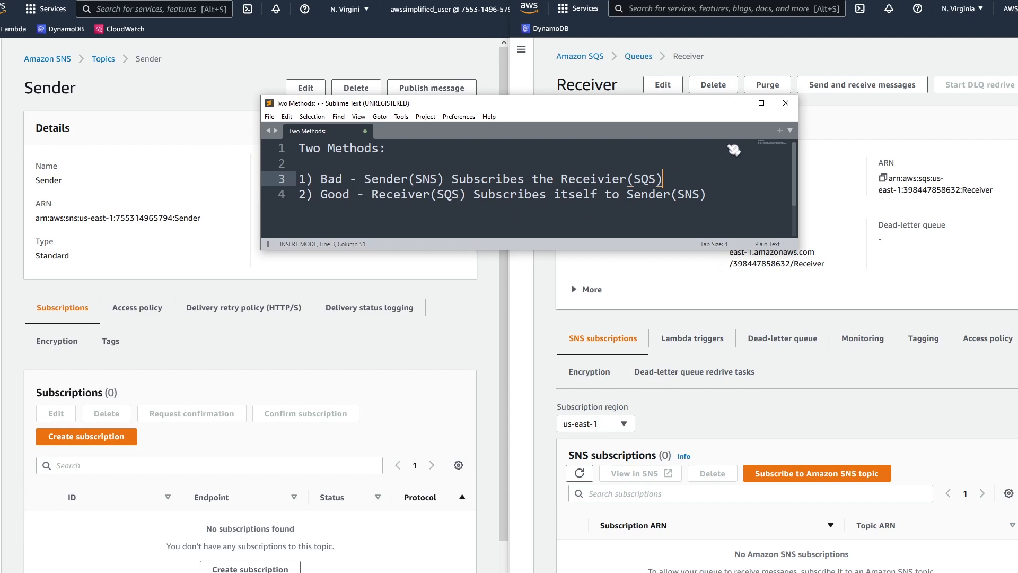
Minimize the notes window and check the account details of the sender and receiver AWS consoles.
{"action": "left_click", "coordinate": [737, 103]}
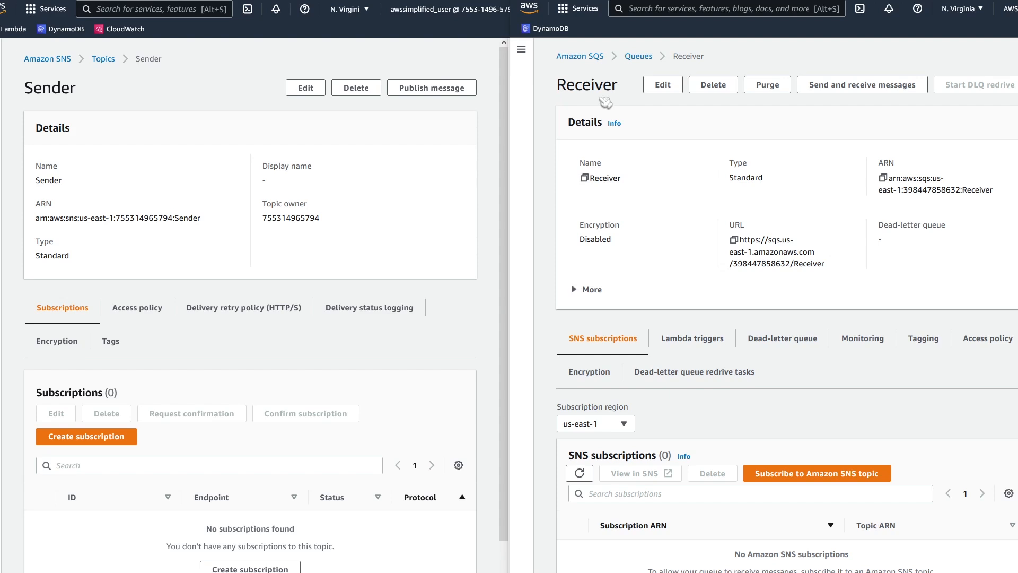
{"action": "left_click", "coordinate": [458, 23]}
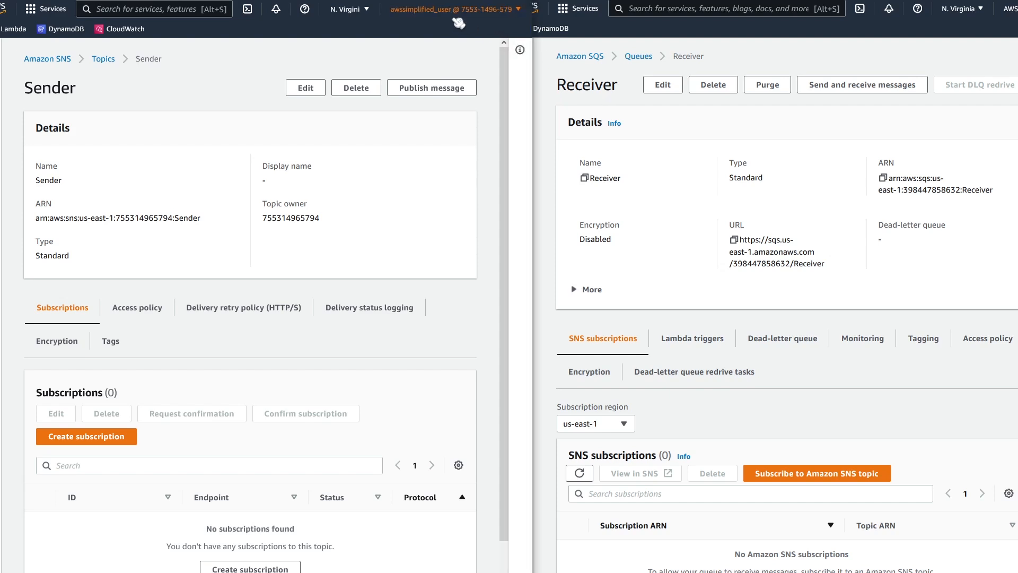
{"action": "left_click", "coordinate": [457, 20]}
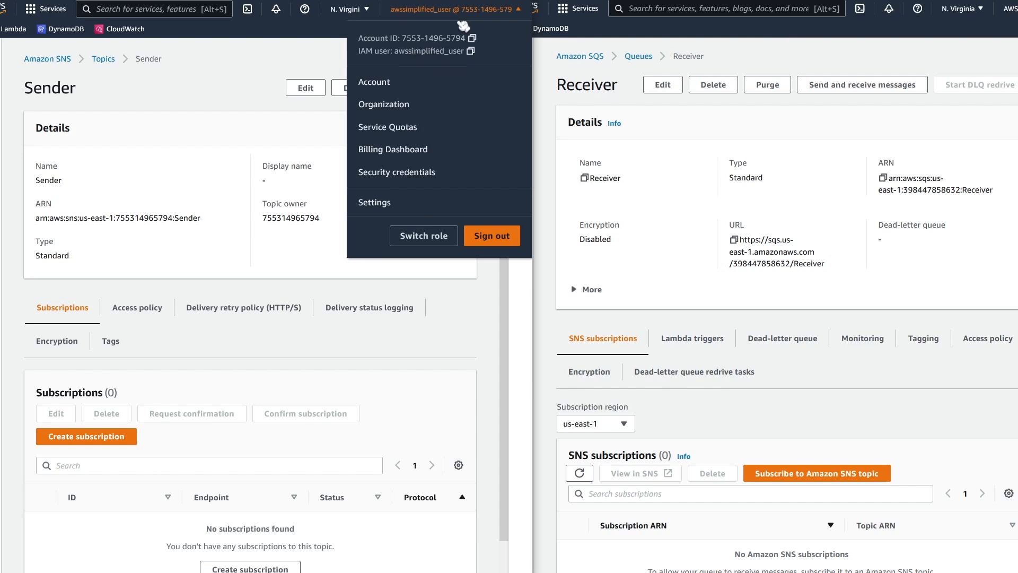
{"action": "left_click", "coordinate": [487, 13]}
{"action": "left_click", "coordinate": [1015, 9]}
{"action": "left_click", "coordinate": [1014, 10]}
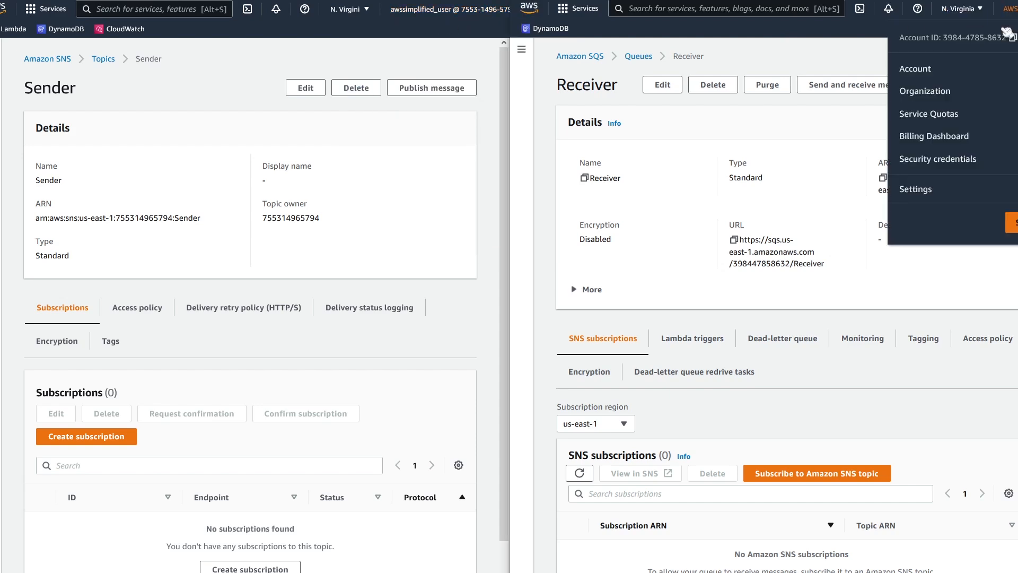
{"action": "left_click", "coordinate": [1014, 9]}
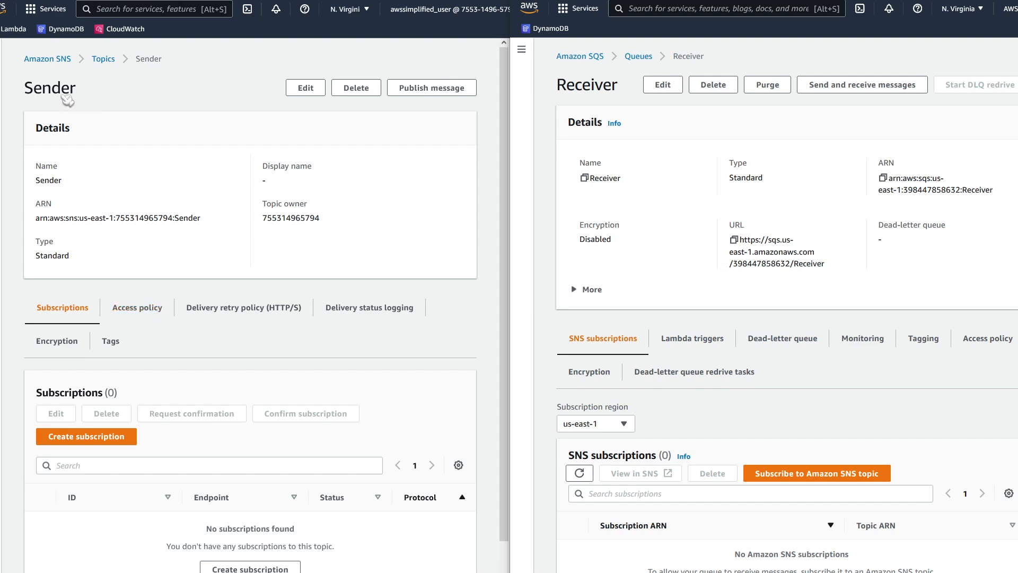
Review the Sender topic's access policy, including its allowed actions, resource and source owner condition.
{"action": "left_click", "coordinate": [137, 310]}
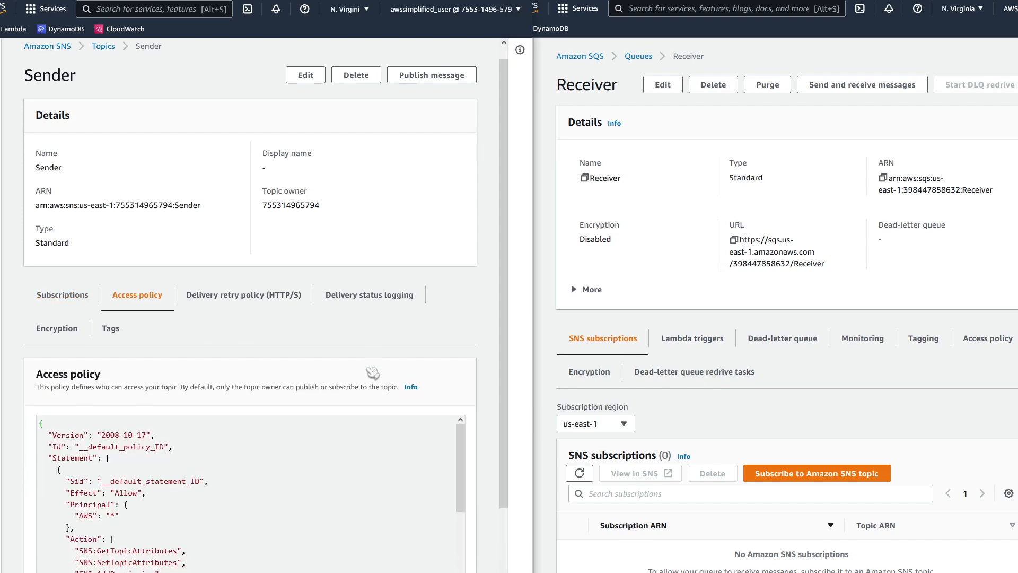
{"action": "scroll", "coordinate": [374, 371], "scroll_direction": "down", "scroll_amount": 2}
{"action": "left_click_drag", "start_coordinate": [466, 378], "coordinate": [455, 329]}
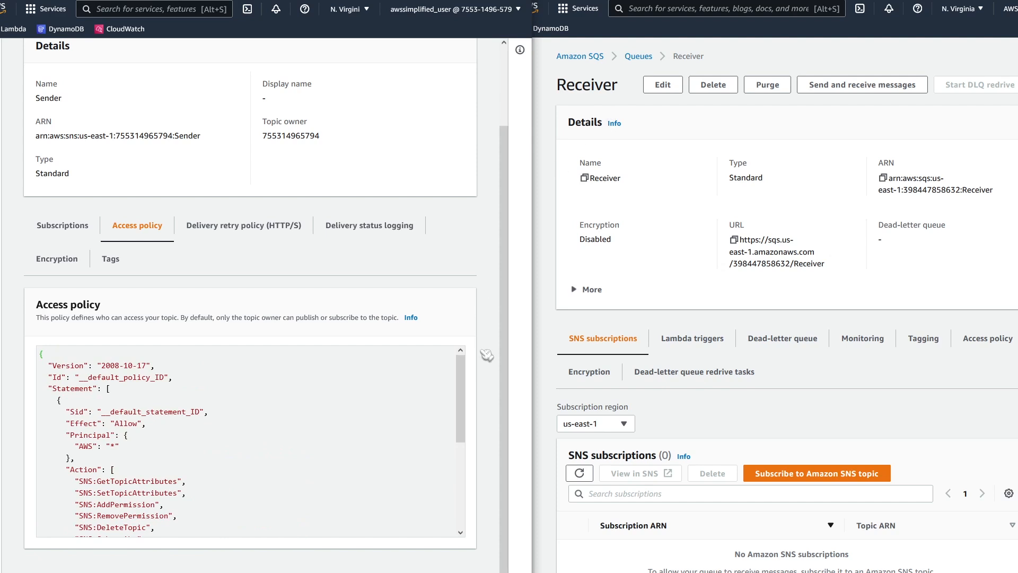
{"action": "left_click_drag", "start_coordinate": [461, 374], "coordinate": [467, 451]}
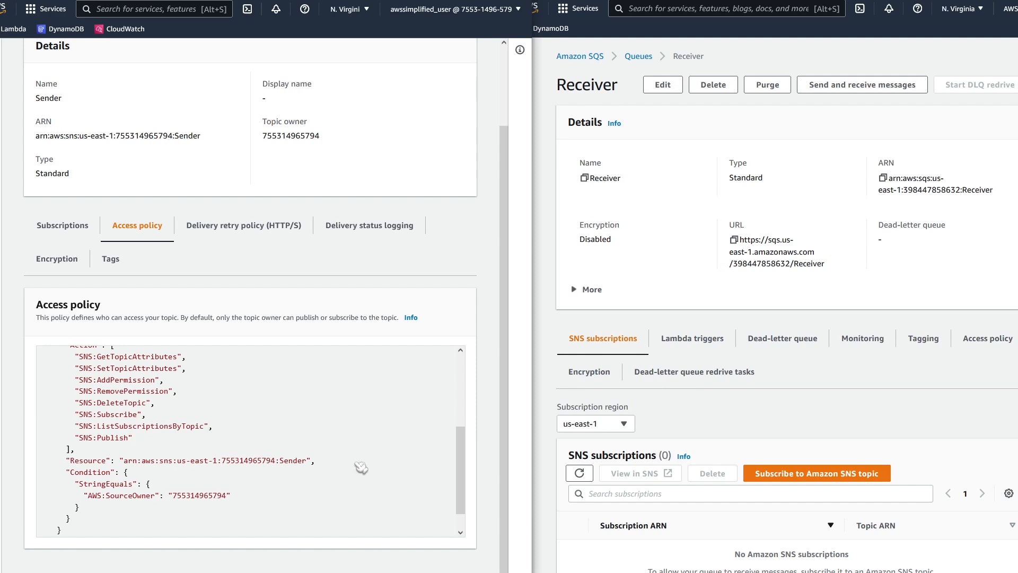
{"action": "scroll", "coordinate": [427, 301], "scroll_direction": "up", "scroll_amount": 2}
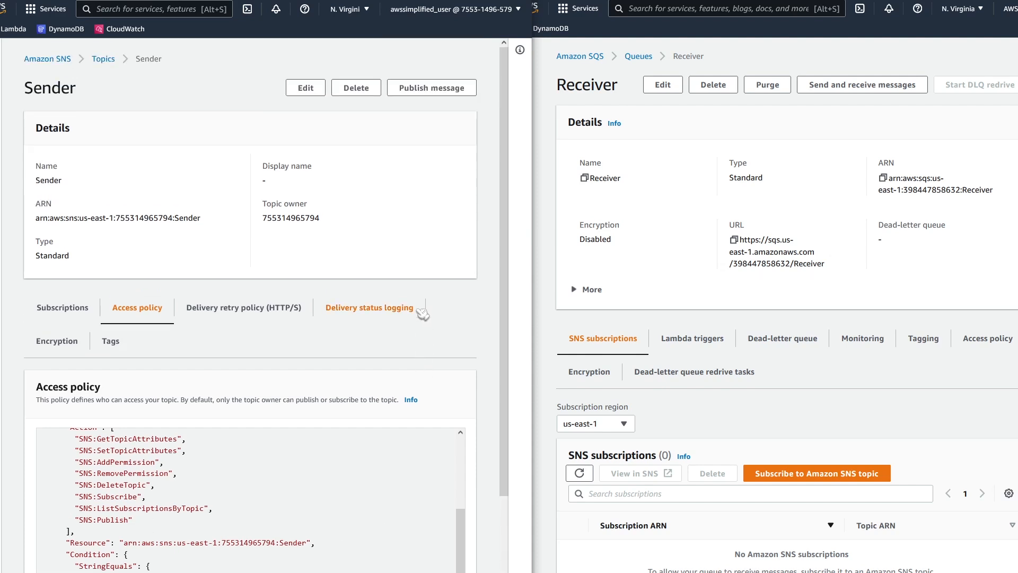
Open the Sender topic for editing and expand its access policy JSON.
{"action": "left_click", "coordinate": [305, 90]}
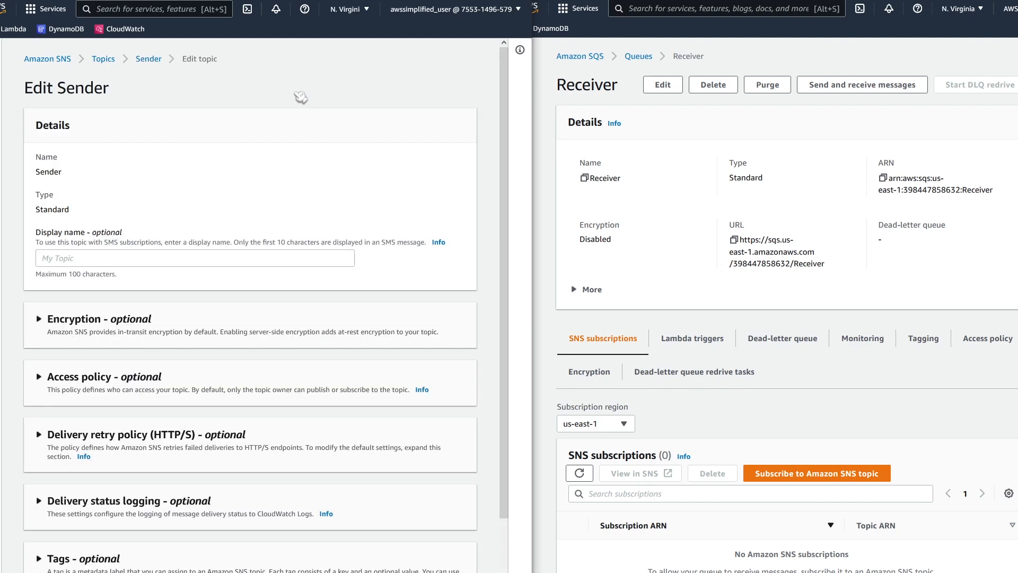
{"action": "scroll", "coordinate": [262, 155], "scroll_direction": "down", "scroll_amount": 1}
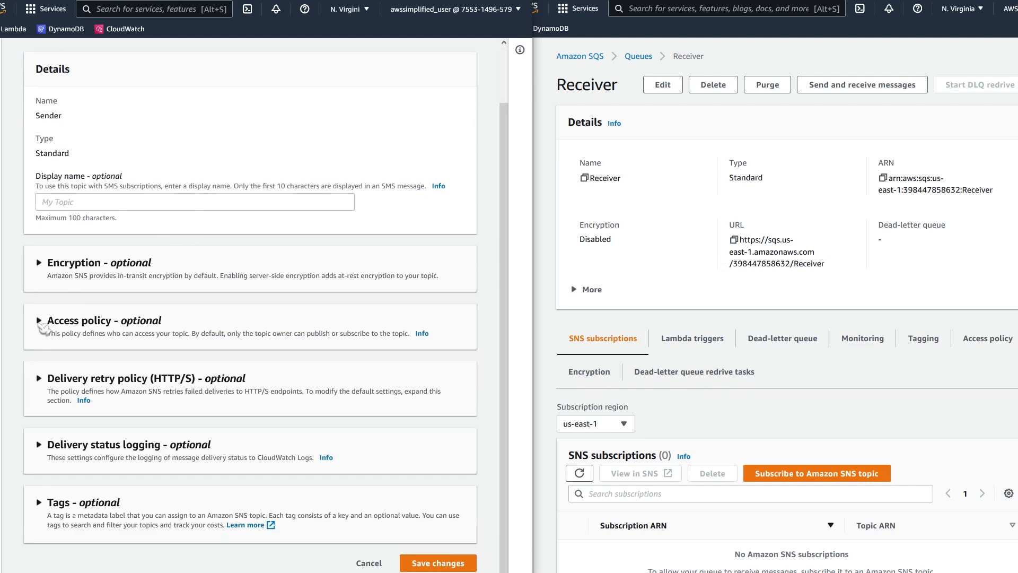
{"action": "left_click", "coordinate": [103, 328]}
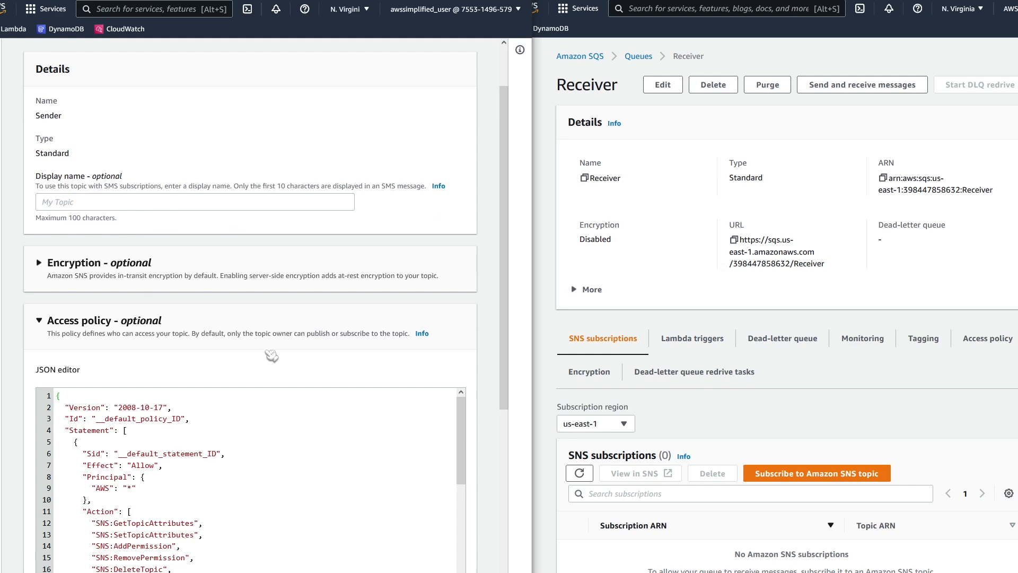
{"action": "scroll", "coordinate": [474, 339], "scroll_direction": "down", "scroll_amount": 4}
{"action": "scroll", "coordinate": [470, 318], "scroll_direction": "down", "scroll_amount": 2}
{"action": "left_click_drag", "start_coordinate": [476, 334], "coordinate": [479, 263]}
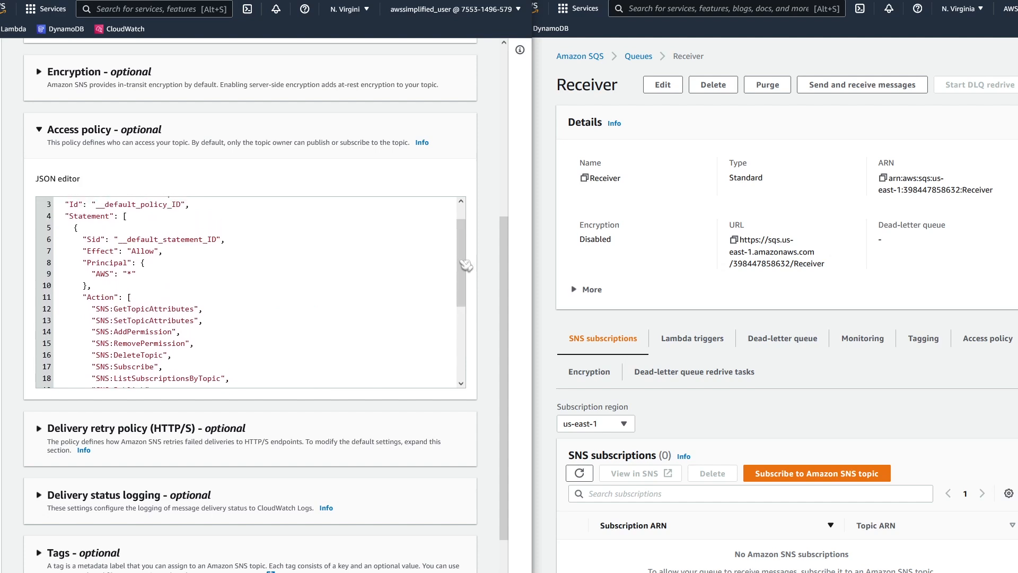
{"action": "left_click", "coordinate": [128, 217]}
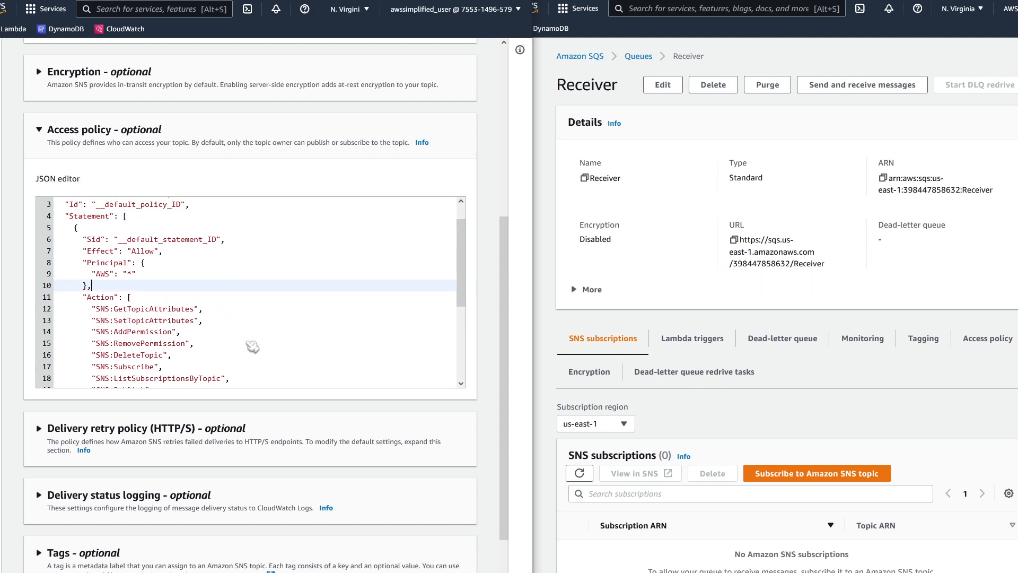
Add a second policy statement after the default one, allowing sns:Subscribe, with placeholders for subscriber account ID, region, publisher account ID and topic name.
{"action": "scroll", "coordinate": [256, 345], "scroll_direction": "down", "scroll_amount": 3}
{"action": "scroll", "coordinate": [257, 345], "scroll_direction": "down", "scroll_amount": 1}
{"action": "left_click", "coordinate": [83, 368]}
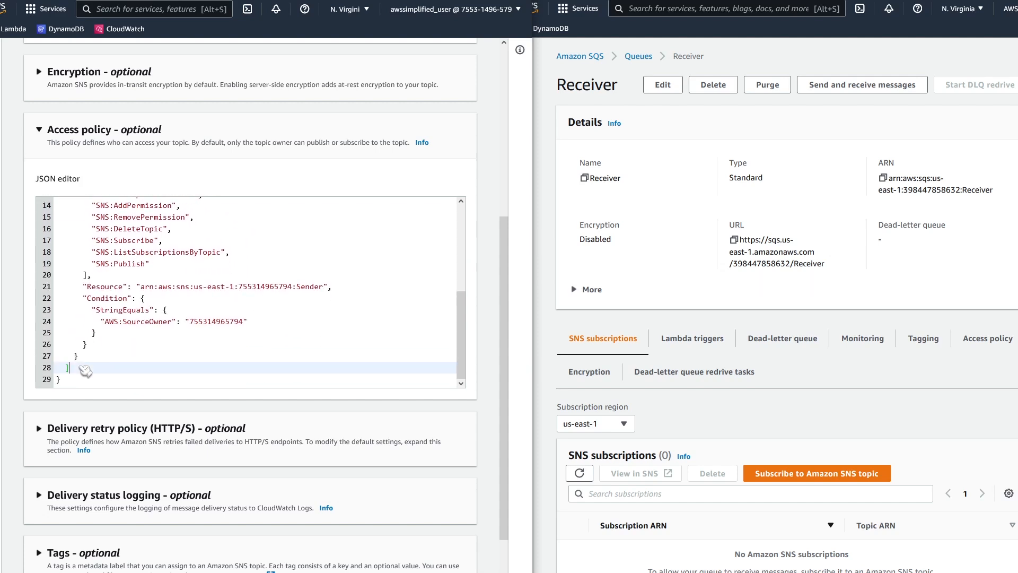
{"action": "left_click", "coordinate": [103, 360]}
{"action": "key", "text": "Return"}
{"action": "scroll", "coordinate": [194, 354], "scroll_direction": "down", "scroll_amount": 1}
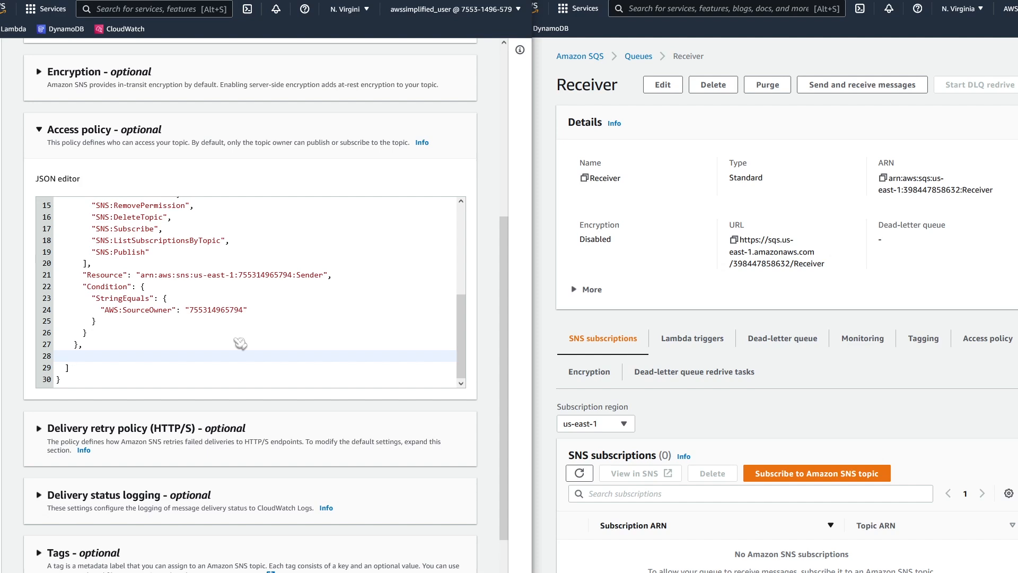
{"action": "type", "text": "{    \"Effect\":\"Allow\",    \"Principal\":{       \"AWS\":\"<SUBSCRIBER_ACCOUNT_ID>\"    },    \"Action\":\"sns:Subscribe\",    \"Resource\":\"arn:aws:sns:<REGION>:<PUBLISHER_ACCOUNT_ID>:<TOPIC_NAME>\" }"}
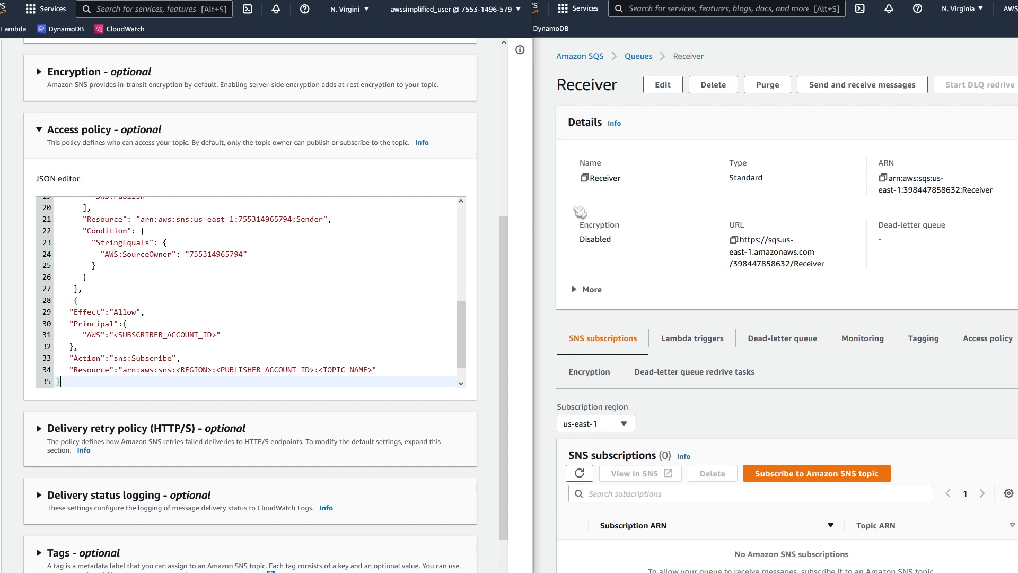
Replace the <SUBSCRIBER_ACCOUNT_ID> placeholder with the account ID copied from the Receiver queue's ARN.
{"action": "double_click", "coordinate": [936, 192]}
{"action": "key", "text": "ctrl+c"}
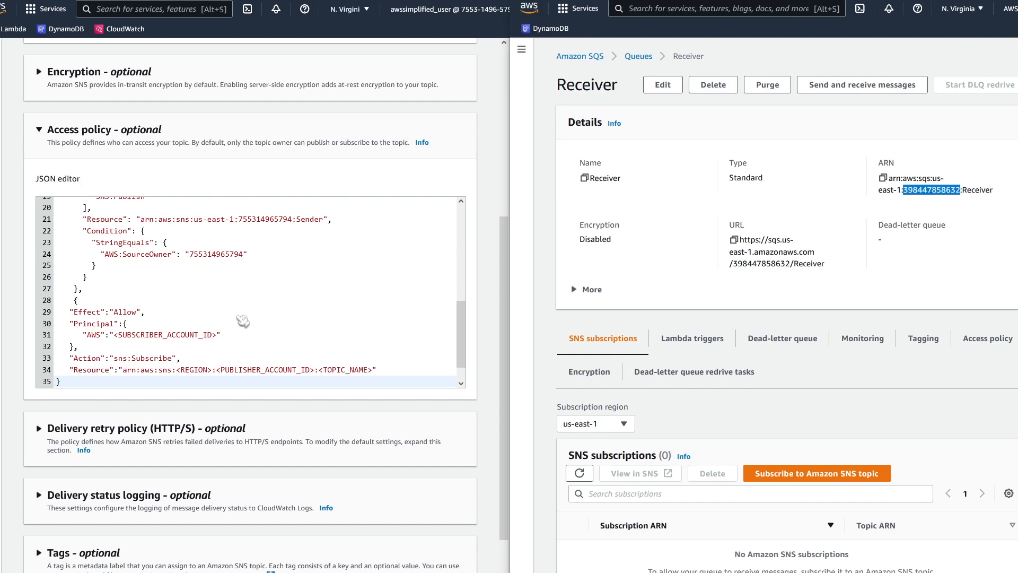
{"action": "left_click", "coordinate": [217, 336]}
{"action": "left_click_drag", "start_coordinate": [216, 334], "coordinate": [115, 339]}
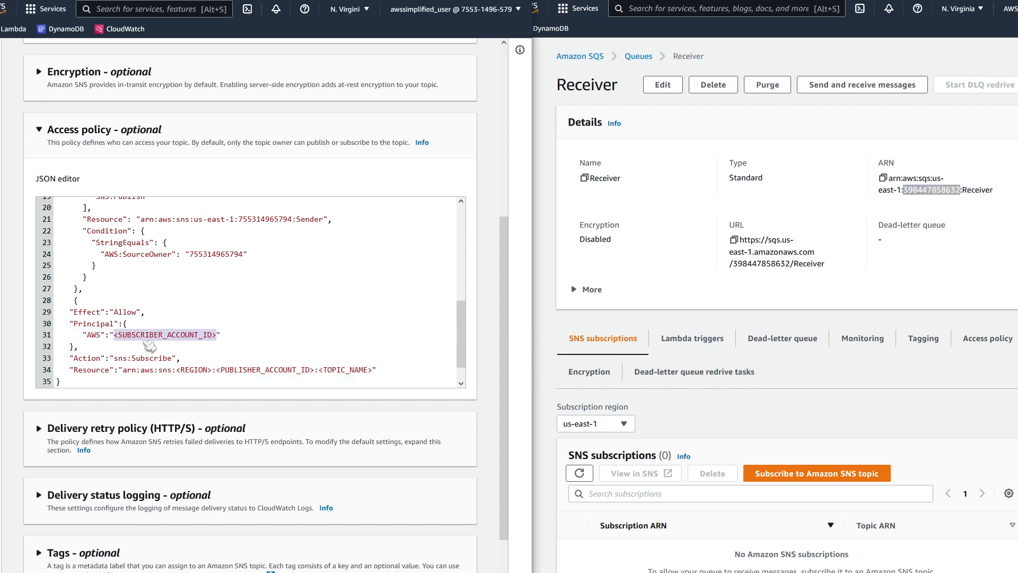
{"action": "key", "text": "ctrl+v"}
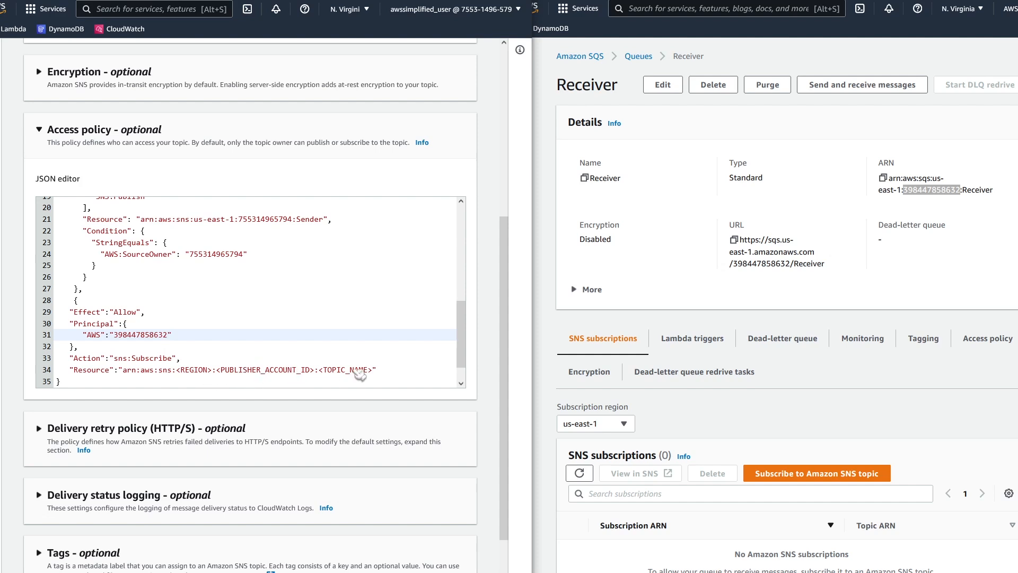
Replace the <REGION> placeholder in the new statement's resource ARN with us-east-1.
{"action": "left_click", "coordinate": [213, 371]}
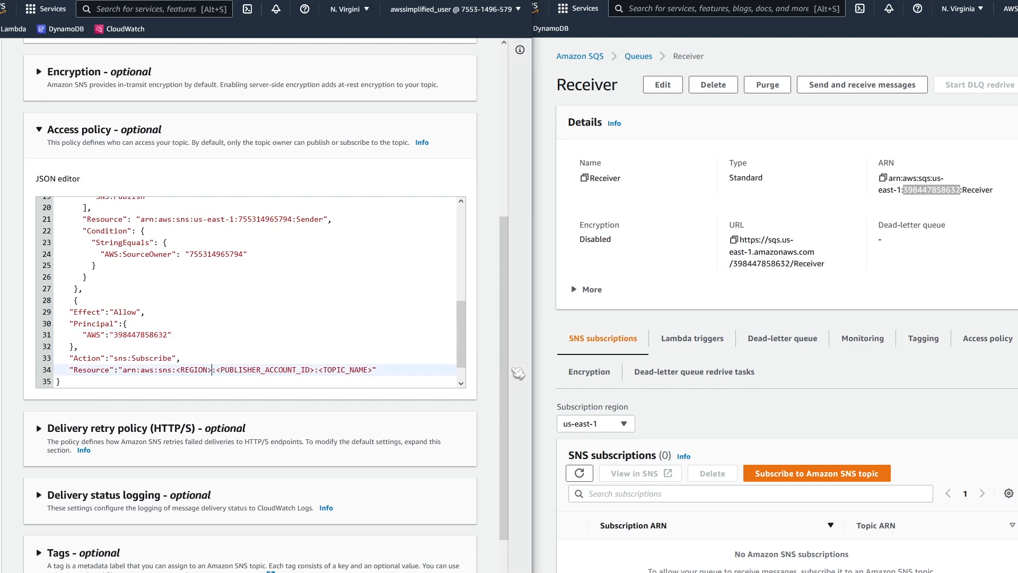
{"action": "key", "text": "BackSpace"}
{"action": "key", "text": "BackSpace"}
{"action": "key", "text": "BackSpace"}
{"action": "key", "text": "BackSpace"}
{"action": "key", "text": "BackSpace"}
{"action": "key", "text": "BackSpace"}
{"action": "key", "text": "BackSpace"}
{"action": "key", "text": "BackSpace"}
{"action": "type", "text": "us-e"}
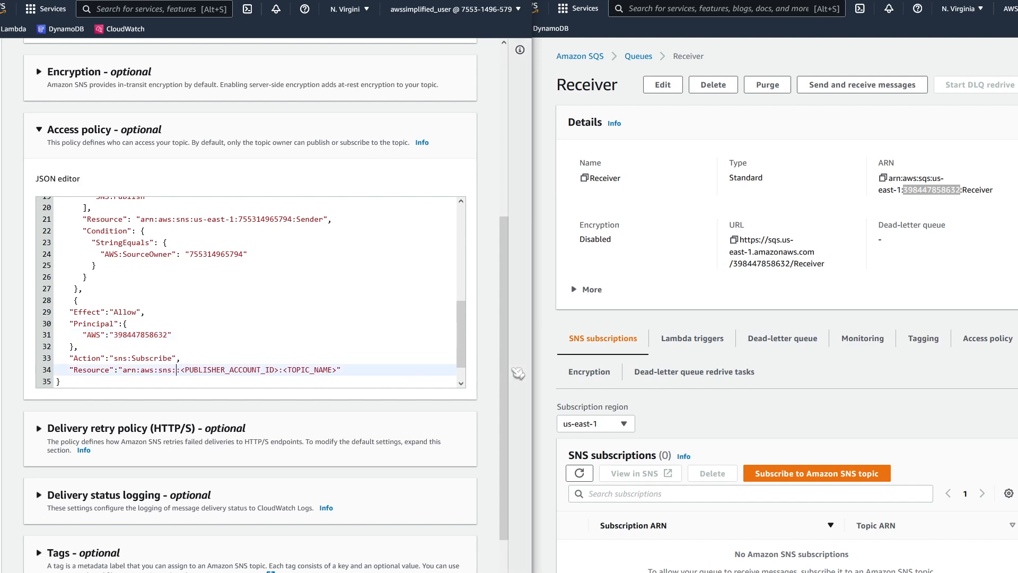
{"action": "type", "text": "ast-1"}
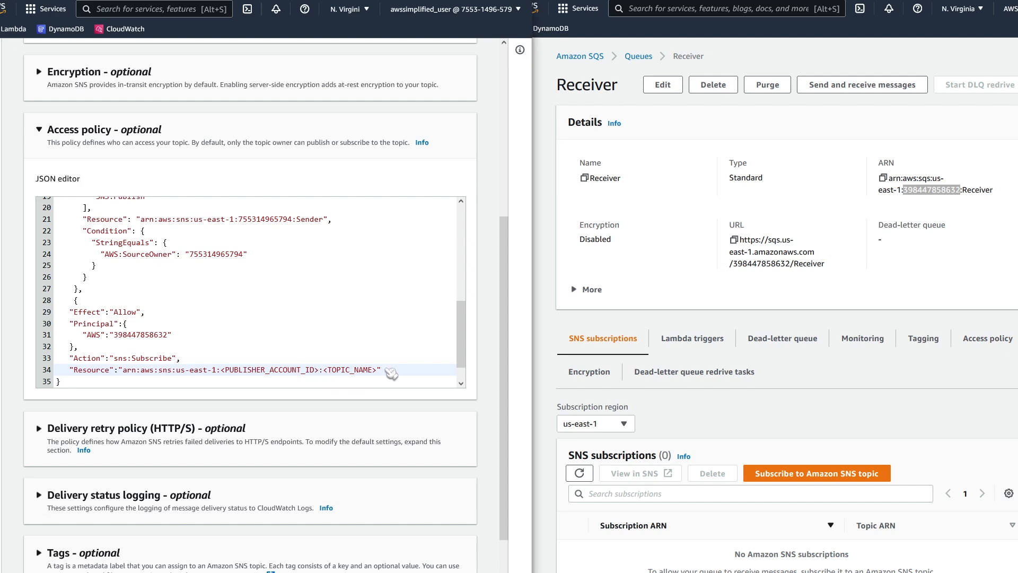
Replace the <PUBLISHER_ACCOUNT_ID> placeholder in the resource ARN with the Sender topic owner's account ID.
{"action": "left_click", "coordinate": [320, 370]}
{"action": "key", "text": "BackSpace"}
{"action": "key", "text": "BackSpace"}
{"action": "key", "text": "BackSpace"}
{"action": "key", "text": "BackSpace"}
{"action": "key", "text": "BackSpace"}
{"action": "key", "text": "BackSpace"}
{"action": "key", "text": "BackSpace"}
{"action": "key", "text": "BackSpace"}
{"action": "key", "text": "BackSpace"}
{"action": "key", "text": "BackSpace"}
{"action": "key", "text": "BackSpace"}
{"action": "key", "text": "BackSpace"}
{"action": "key", "text": "BackSpace"}
{"action": "key", "text": "BackSpace"}
{"action": "key", "text": "BackSpace"}
{"action": "key", "text": "BackSpace"}
{"action": "key", "text": "BackSpace"}
{"action": "key", "text": "BackSpace"}
{"action": "key", "text": "BackSpace"}
{"action": "key", "text": "BackSpace"}
{"action": "key", "text": "BackSpace"}
{"action": "key", "text": "BackSpace"}
{"action": "key", "text": "ctrl+v"}
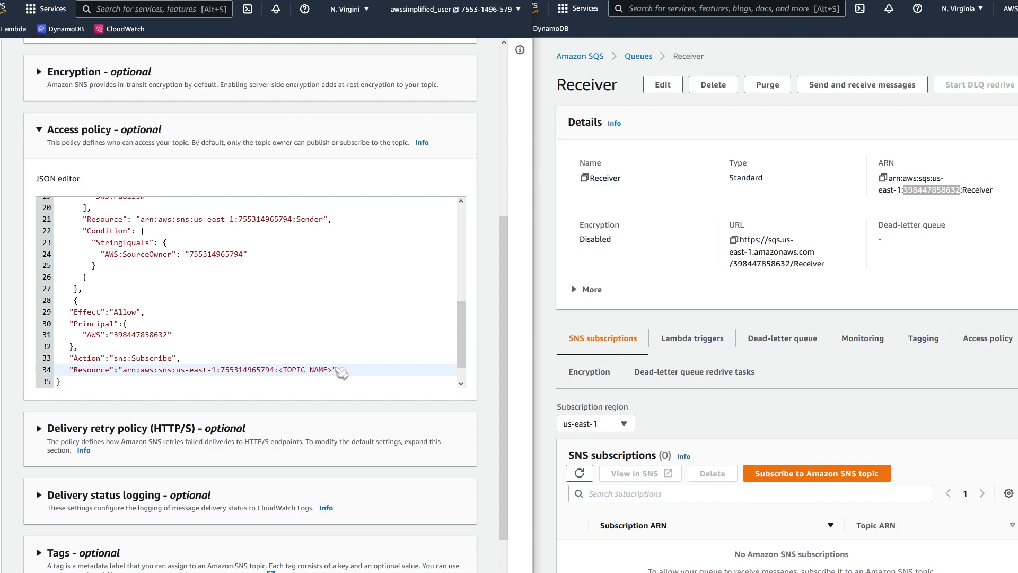
Replace the <TOPIC_NAME> placeholder in the resource ARN with Sender and save the topic changes.
{"action": "scroll", "coordinate": [504, 272], "scroll_direction": "up", "scroll_amount": 5}
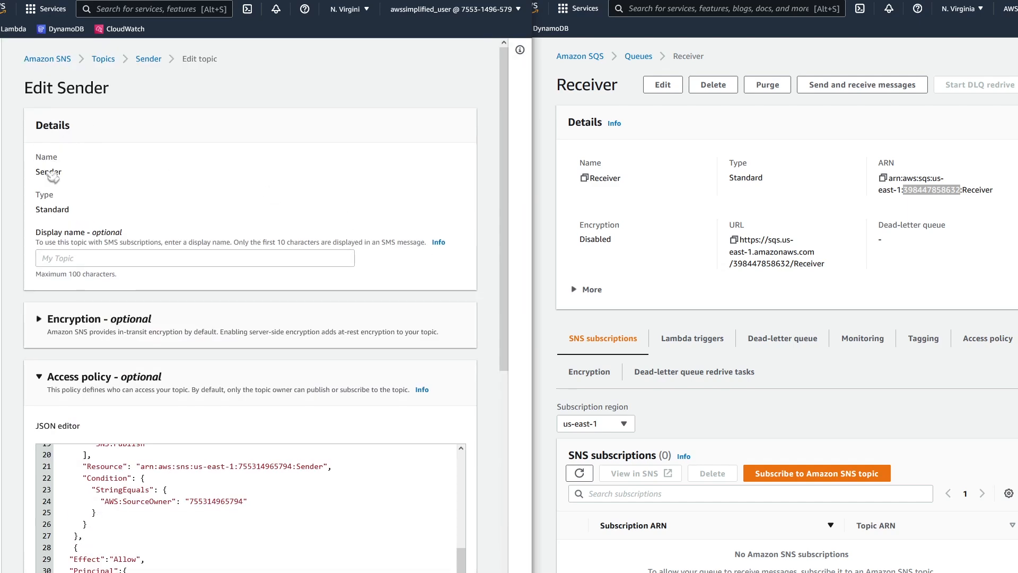
{"action": "scroll", "coordinate": [477, 305], "scroll_direction": "down", "scroll_amount": 3}
{"action": "left_click", "coordinate": [335, 426]}
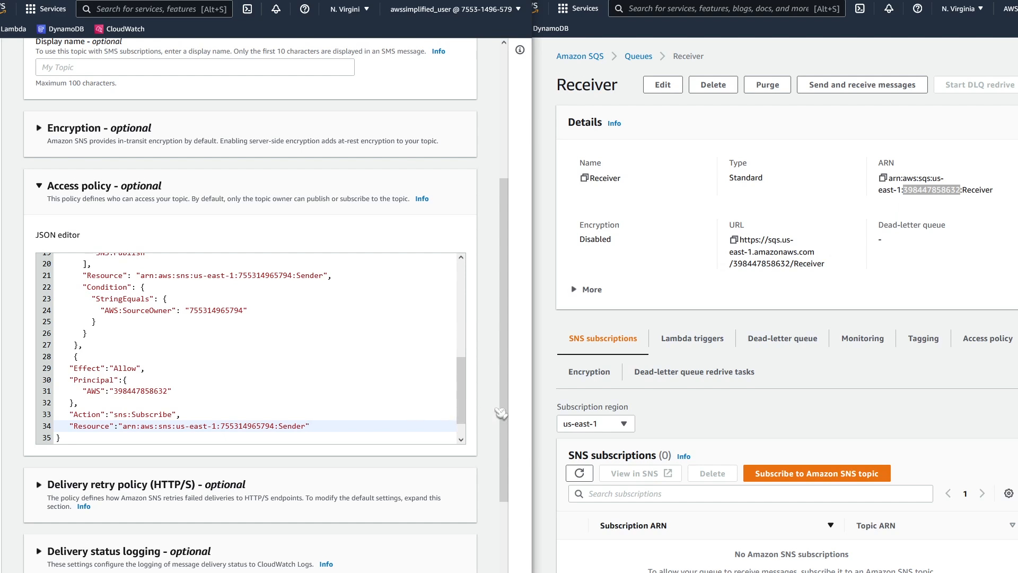
{"action": "scroll", "coordinate": [500, 413], "scroll_direction": "down", "scroll_amount": 2}
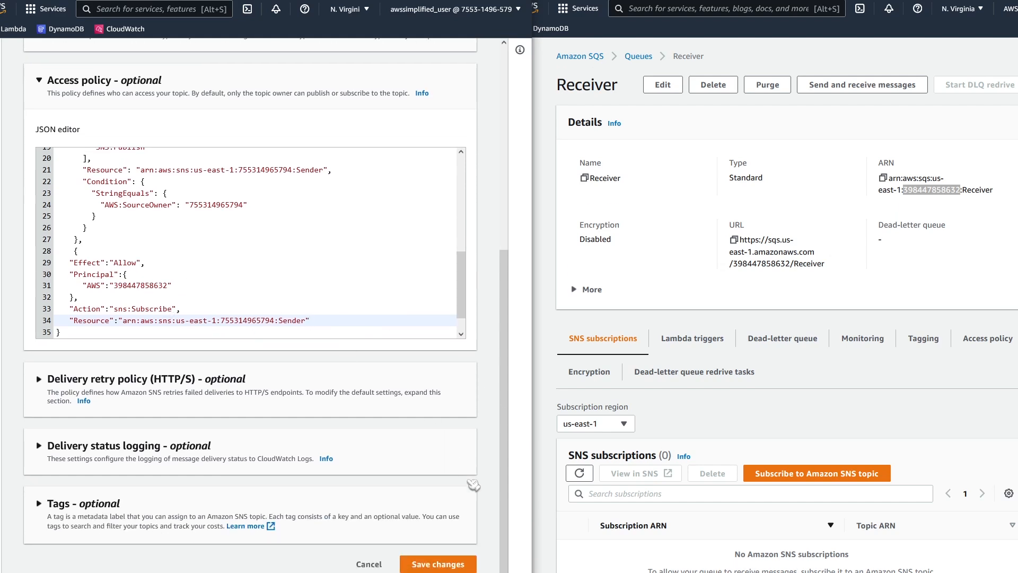
{"action": "left_click", "coordinate": [457, 566]}
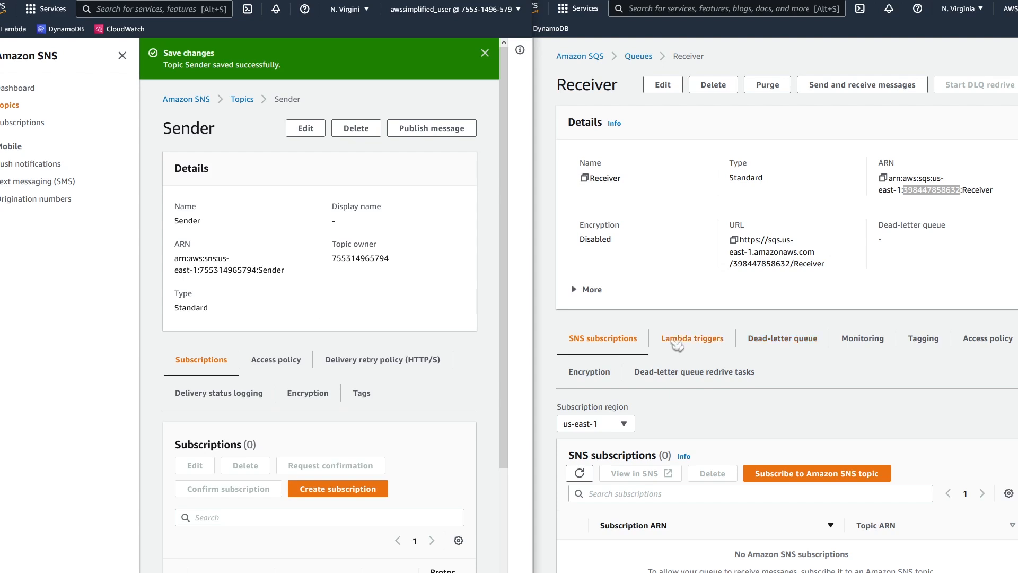
Subscribe the Receiver queue to the Sender SNS topic by entering the ARN copied from the topic's details.
{"action": "triple_click", "coordinate": [244, 274]}
{"action": "key", "text": "ctrl+c"}
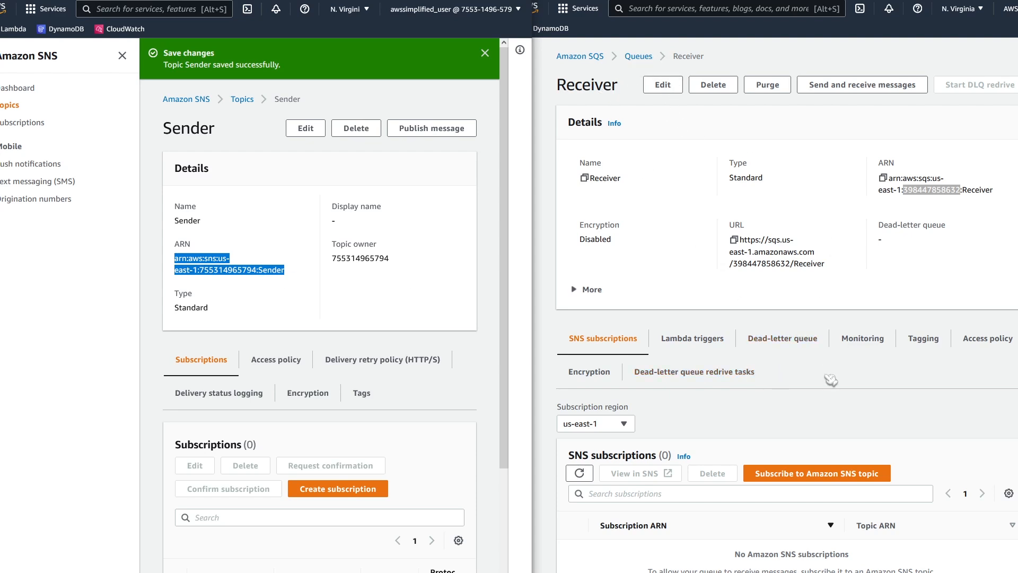
{"action": "left_click", "coordinate": [620, 344]}
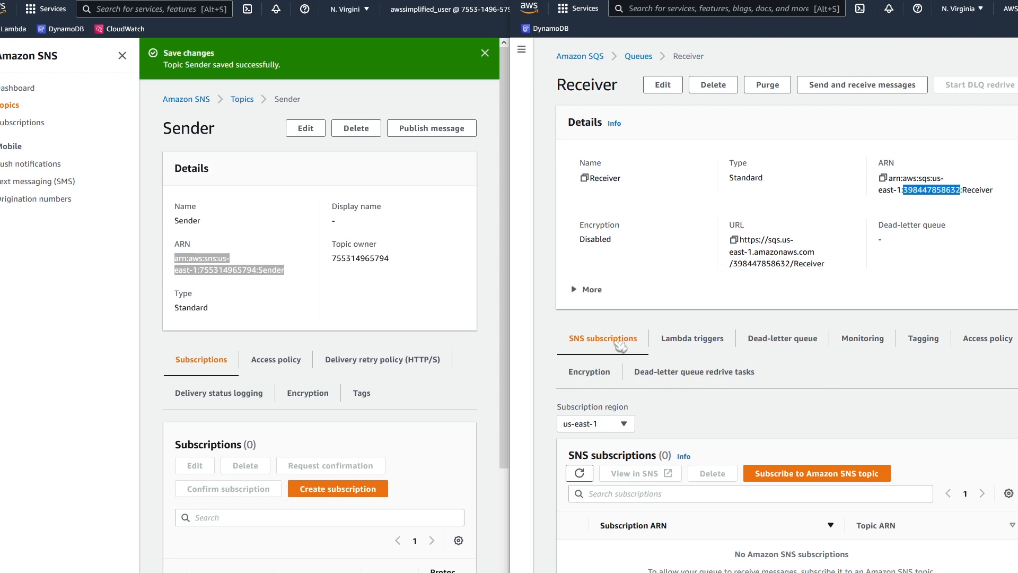
{"action": "scroll", "coordinate": [769, 405], "scroll_direction": "down", "scroll_amount": 1}
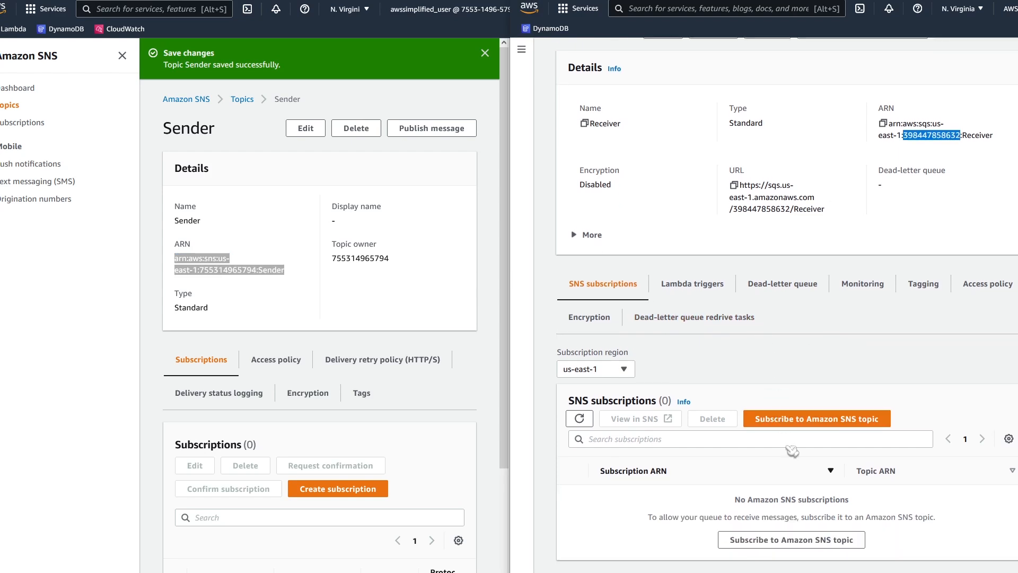
{"action": "left_click", "coordinate": [798, 418]}
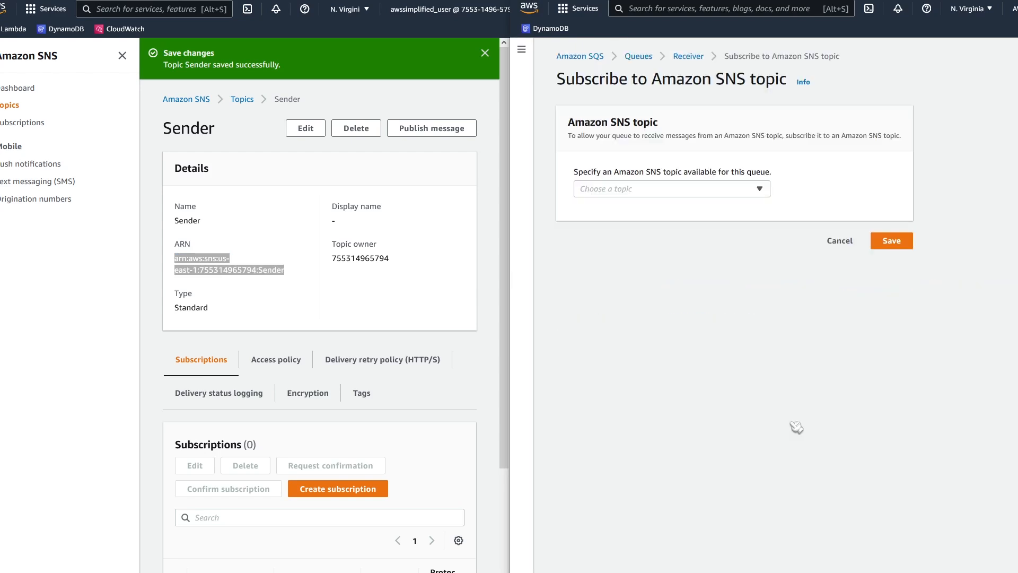
{"action": "left_click", "coordinate": [636, 193]}
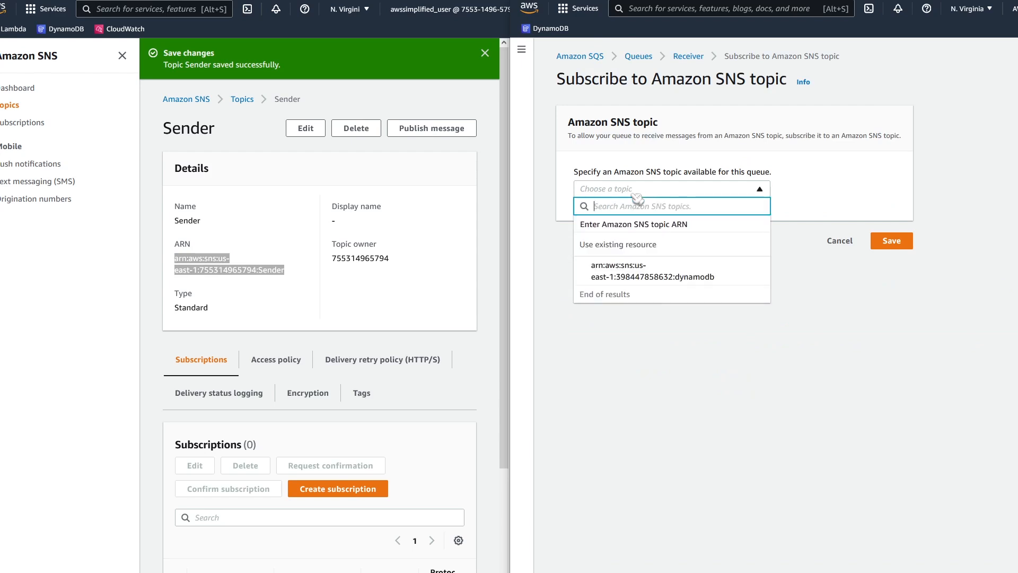
{"action": "left_click", "coordinate": [642, 230]}
{"action": "left_click", "coordinate": [640, 244]}
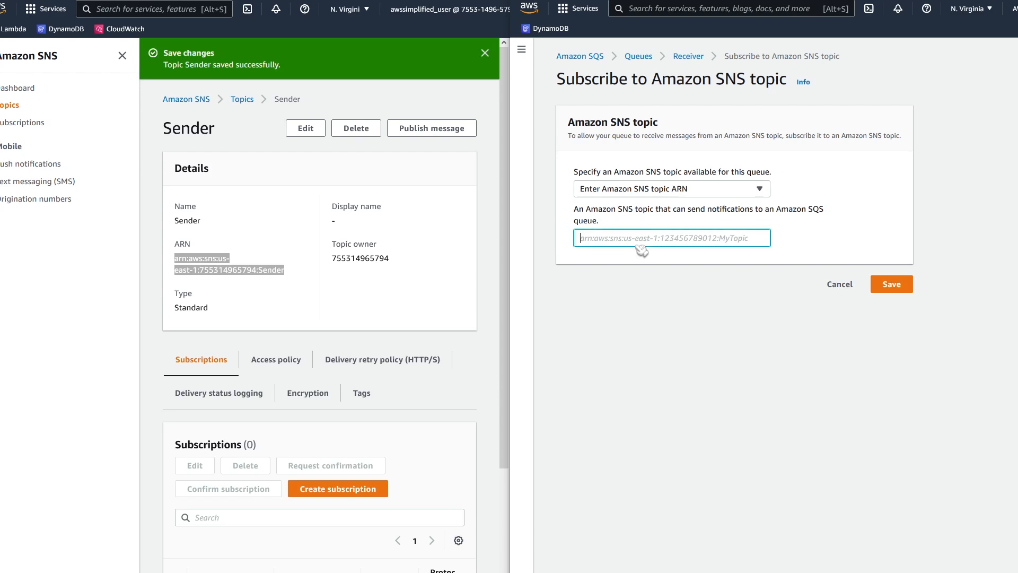
{"action": "key", "text": "ctrl+v"}
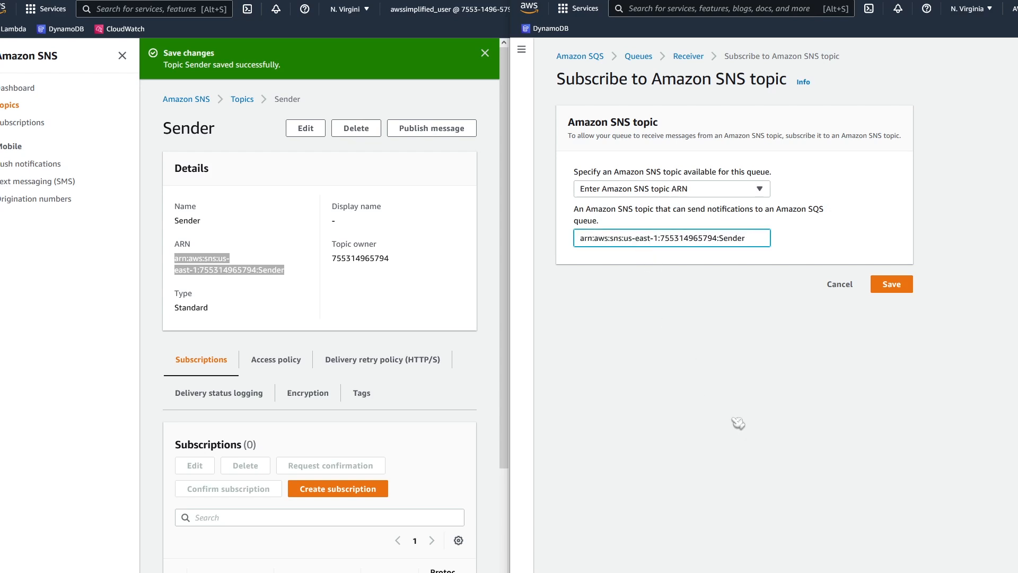
{"action": "left_click", "coordinate": [896, 286]}
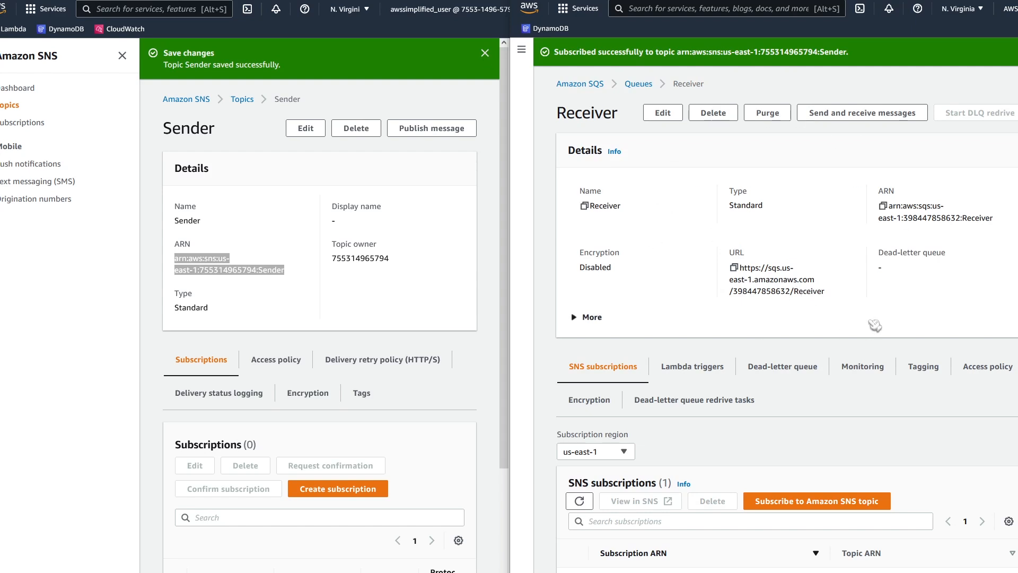
Start polling the Receiver queue for incoming messages.
{"action": "left_click", "coordinate": [842, 114]}
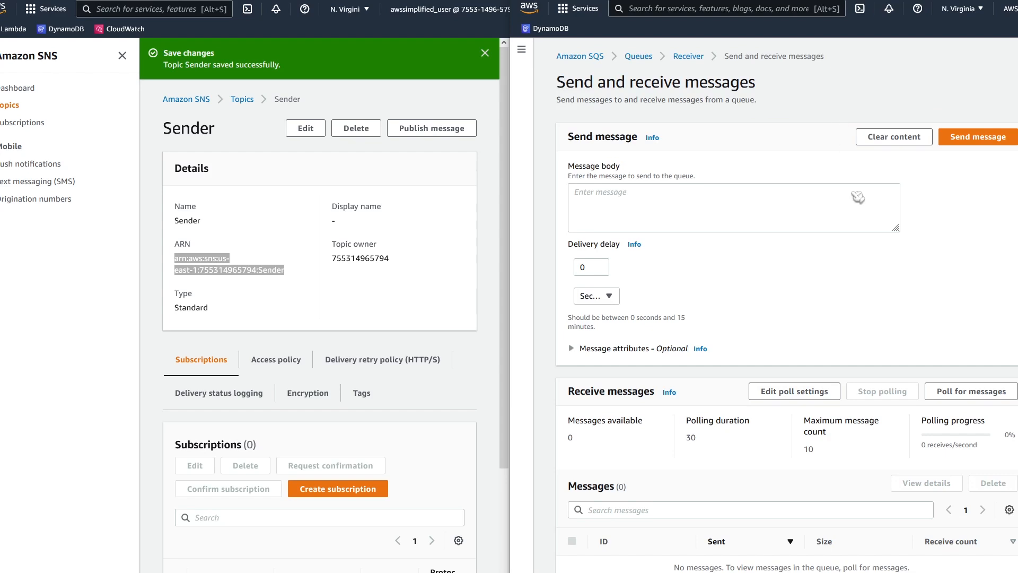
{"action": "scroll", "coordinate": [869, 352], "scroll_direction": "down", "scroll_amount": 2}
{"action": "left_click", "coordinate": [990, 345]}
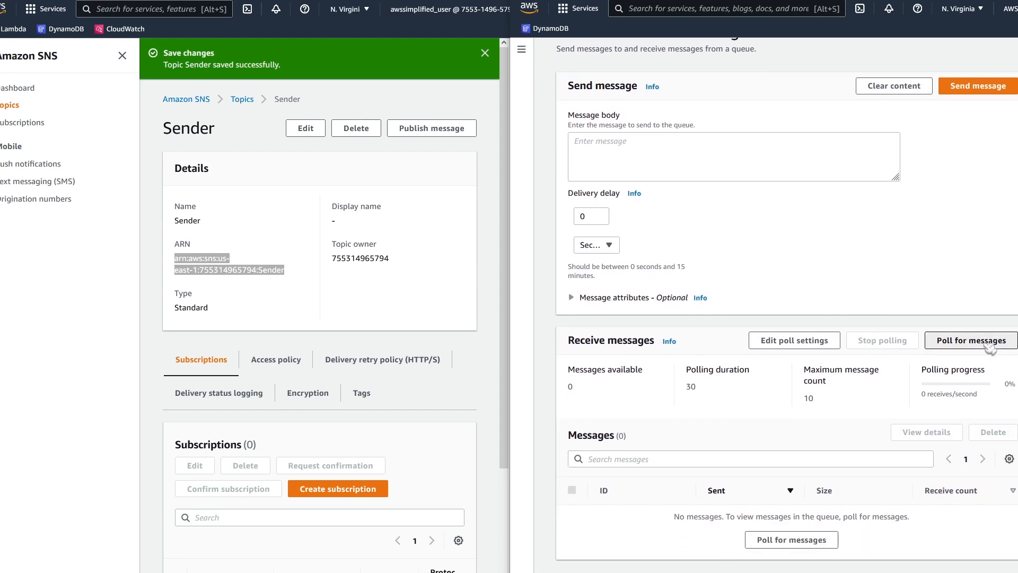
Publish a message to the Sender topic with the subject "Hello, Sender!" and the body "asdfg".
{"action": "left_click", "coordinate": [488, 169]}
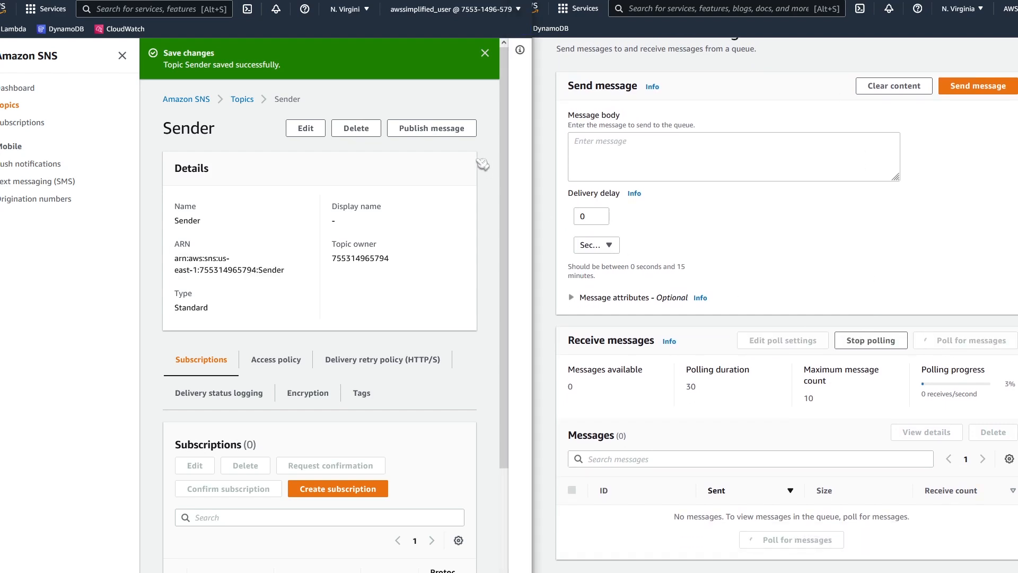
{"action": "left_click", "coordinate": [443, 130]}
{"action": "left_click", "coordinate": [203, 218]}
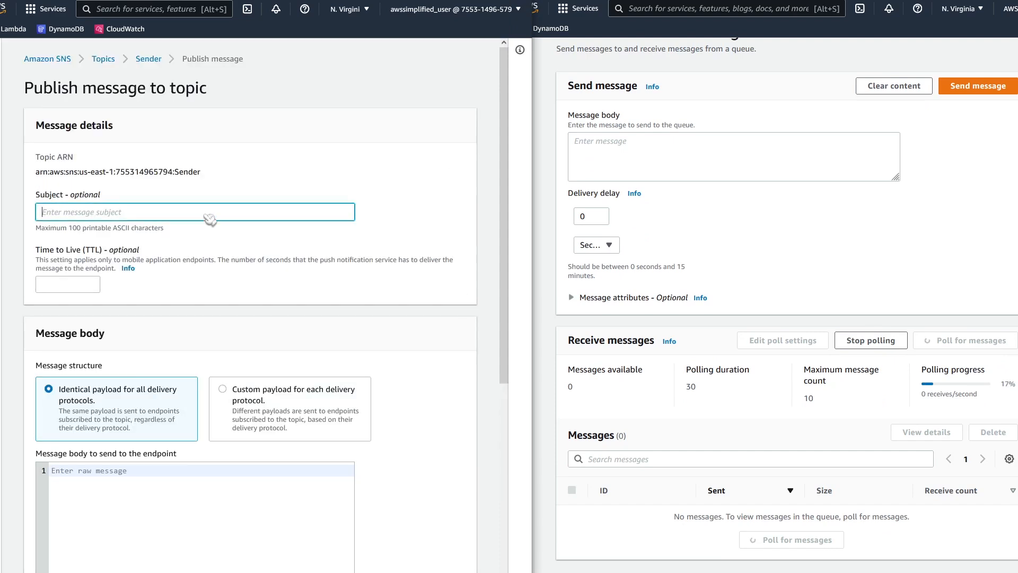
{"action": "type", "text": "Hello, Sender!"}
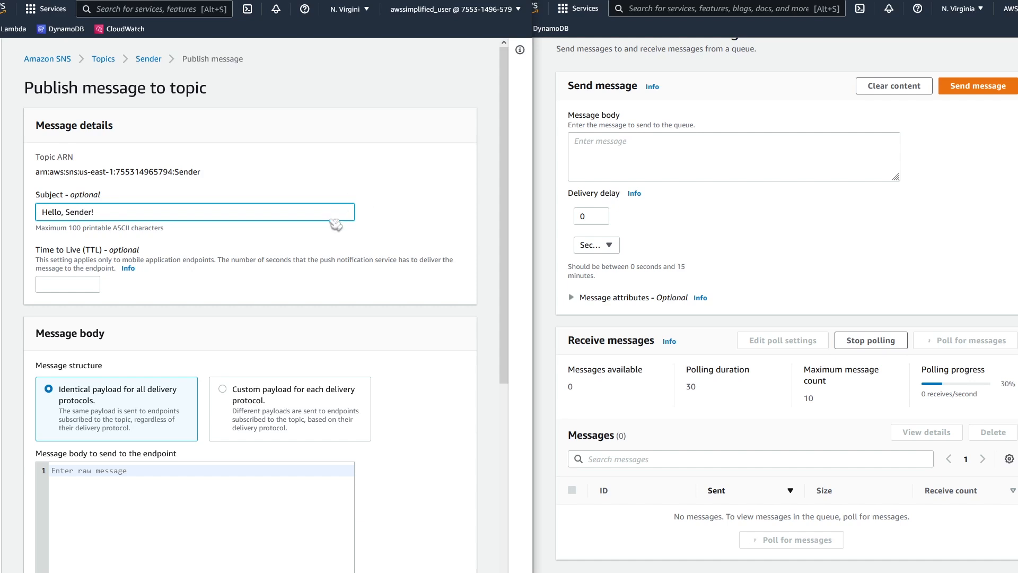
{"action": "scroll", "coordinate": [170, 406], "scroll_direction": "down", "scroll_amount": 2}
{"action": "left_click", "coordinate": [170, 406]}
{"action": "type", "text": "asdfg"}
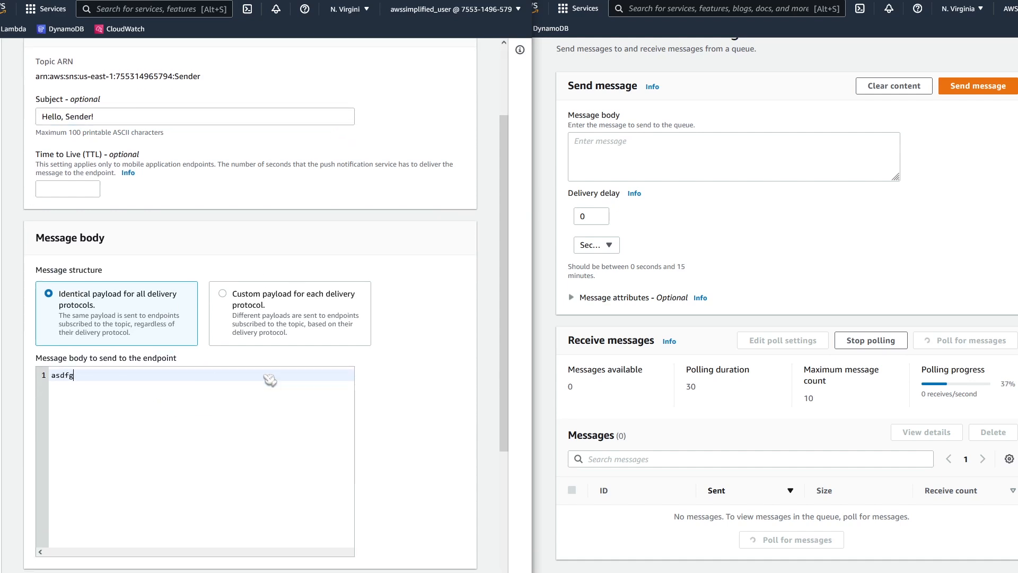
{"action": "scroll", "coordinate": [477, 432], "scroll_direction": "down", "scroll_amount": 3}
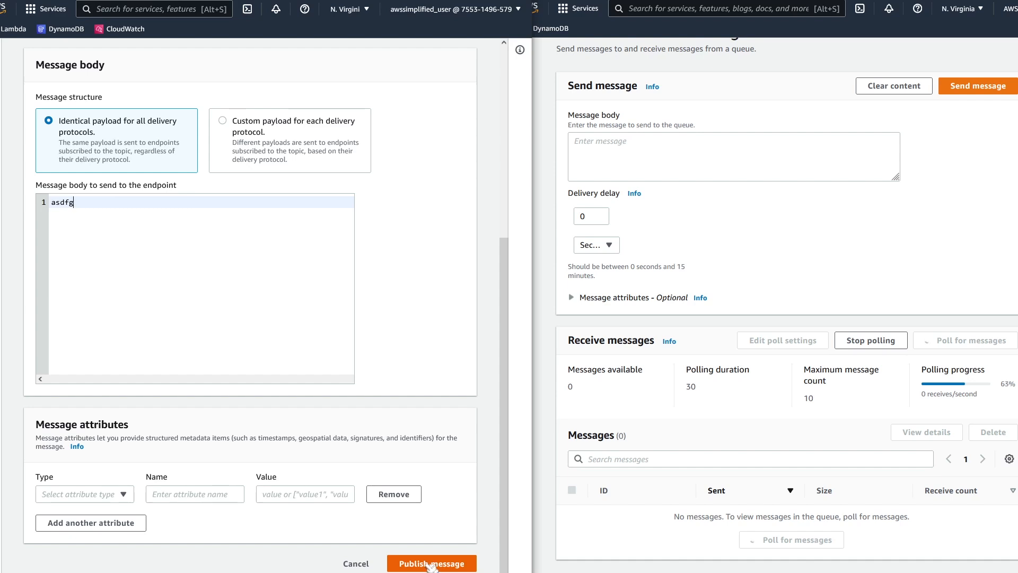
{"action": "left_click", "coordinate": [431, 564]}
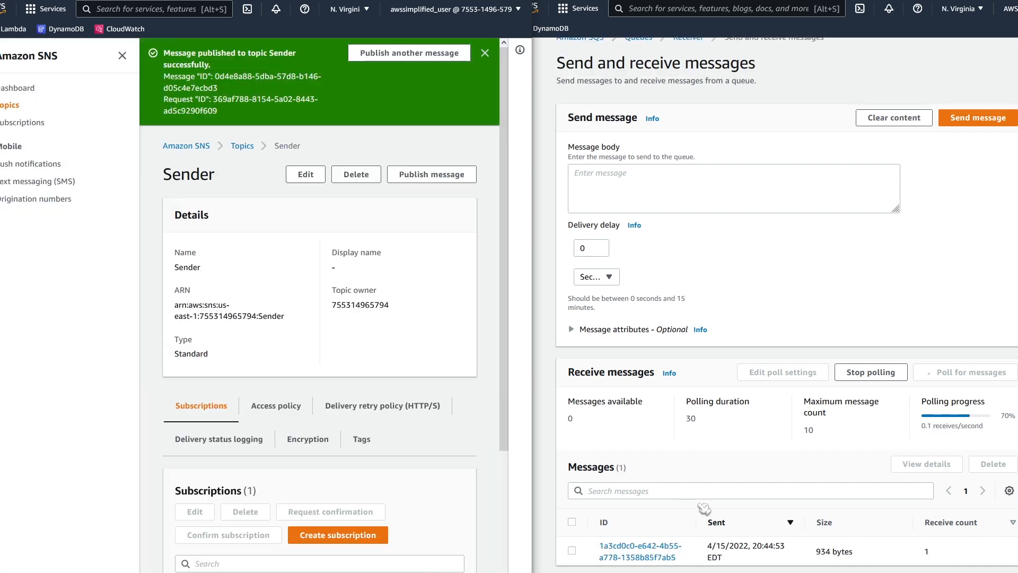
Open the message received in the Receiver queue and check the subject and message text in its body.
{"action": "left_click", "coordinate": [669, 546]}
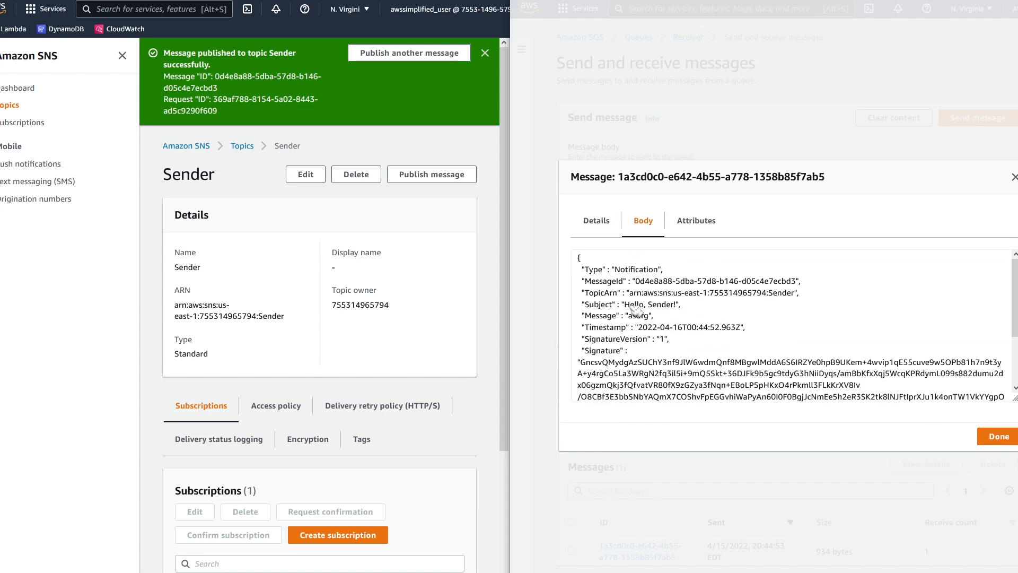
{"action": "left_click_drag", "start_coordinate": [625, 306], "coordinate": [671, 308]}
{"action": "left_click", "coordinate": [690, 310]}
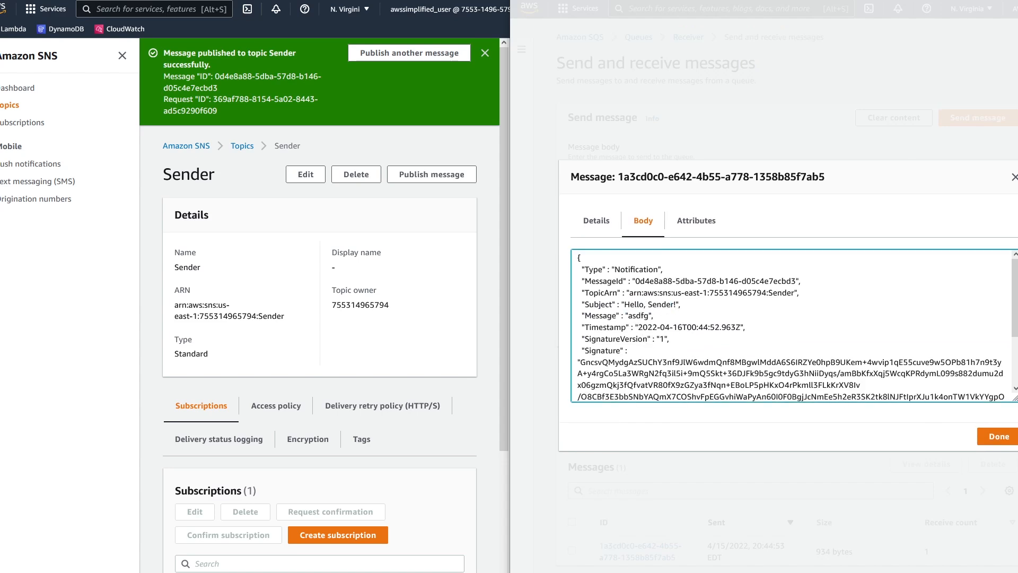